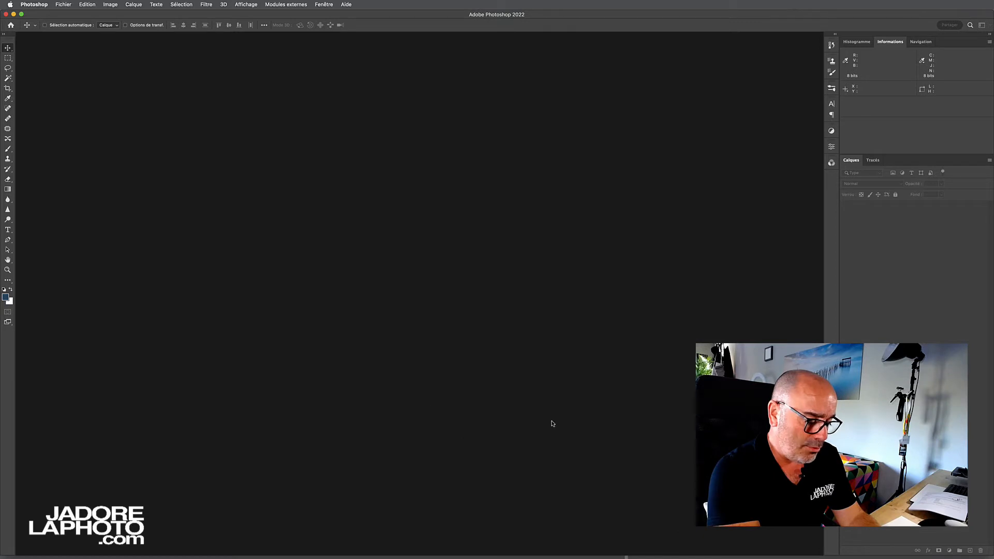
Step: Create a new landscape document 180 mm wide and 130 mm high
{"action": "key", "text": "super+n"}
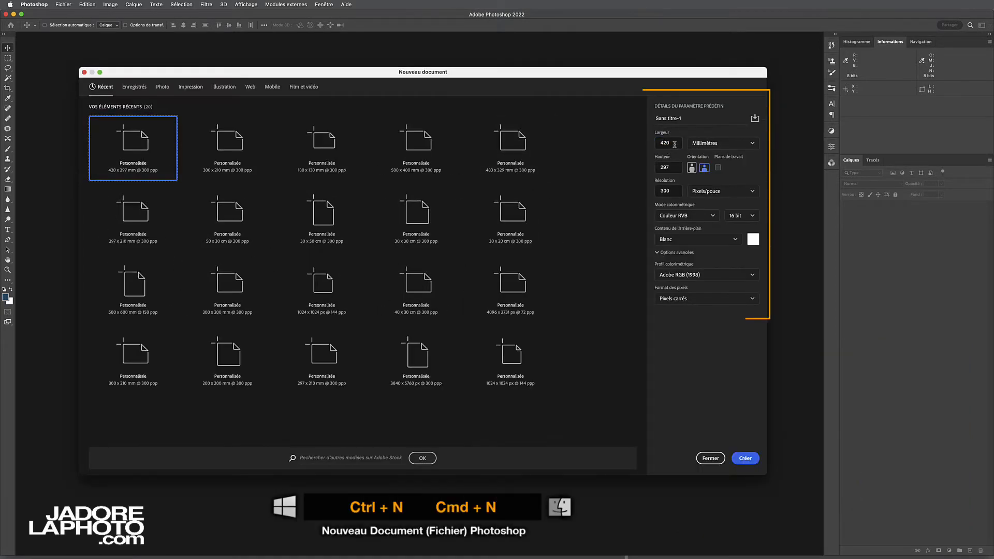
{"action": "double_click", "coordinate": [676, 145]}
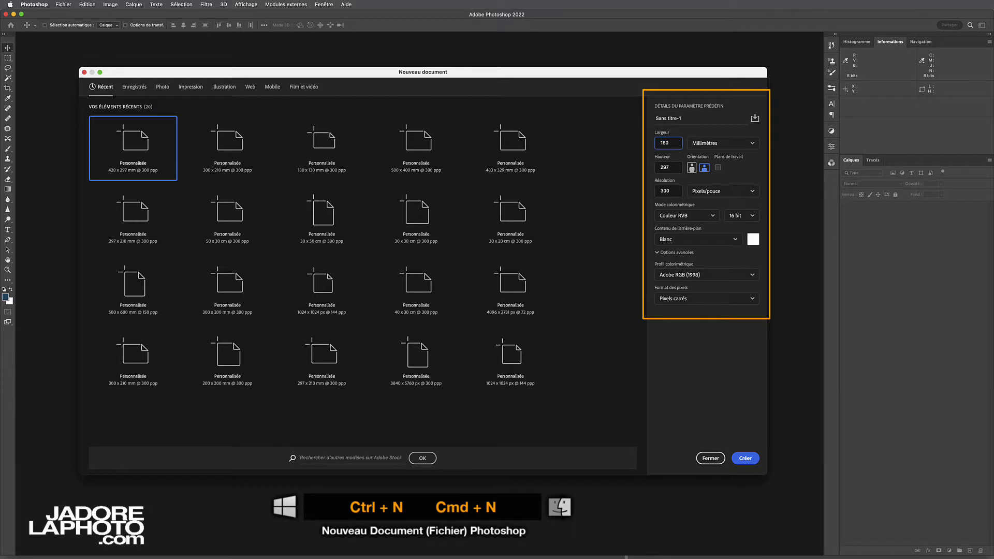
{"action": "key", "text": "Tab"}
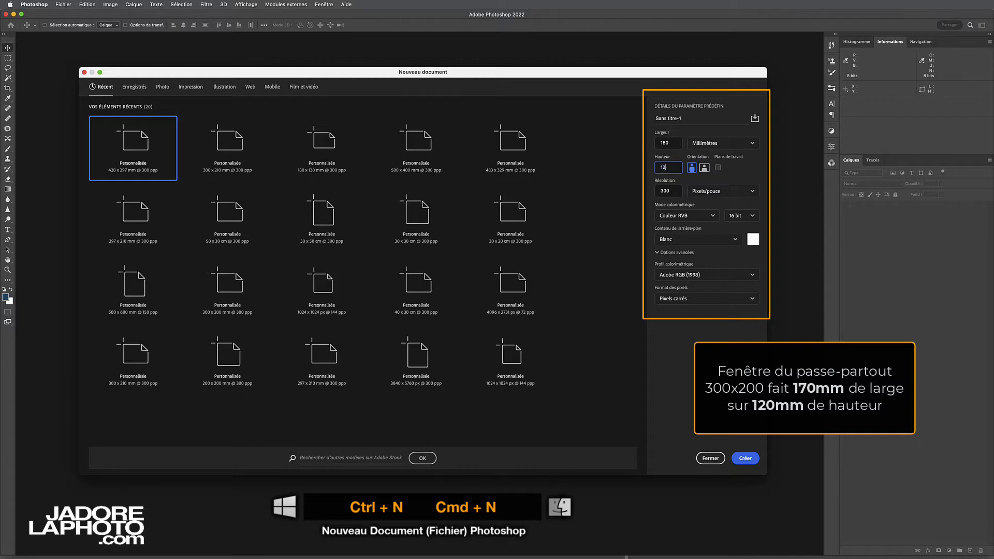
{"action": "key", "text": "BackSpace"}
{"action": "key", "text": "BackSpace"}
{"action": "type", "text": "30"}
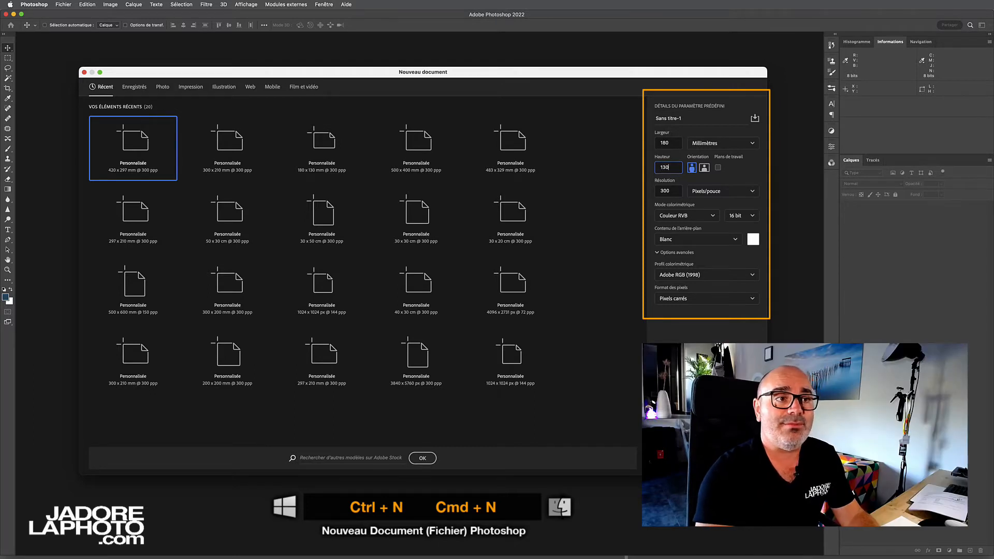
{"action": "key", "text": "shift+Tab"}
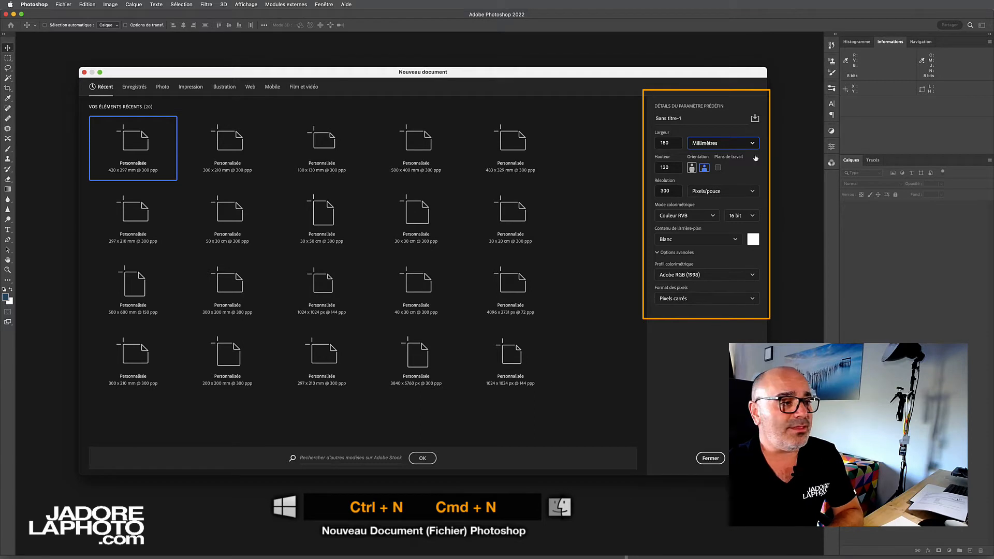
{"action": "left_click", "coordinate": [744, 458]}
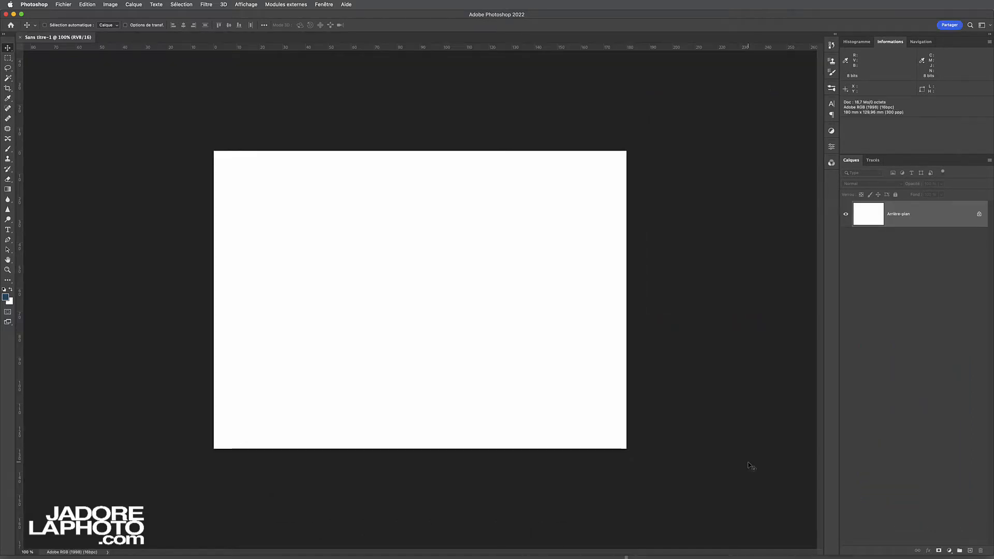
Step: Check the blank document's dimensions and resolution in Image Size, then close it without changes
{"action": "left_click", "coordinate": [110, 5]}
{"action": "left_click", "coordinate": [129, 63]}
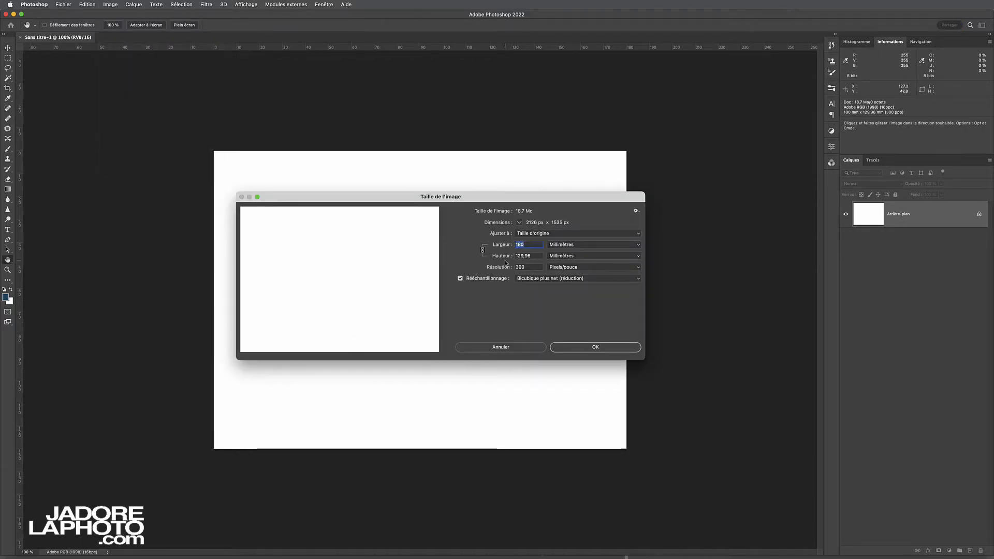
{"action": "key", "text": "Tab"}
{"action": "key", "text": "Tab"}
{"action": "left_click", "coordinate": [500, 347]}
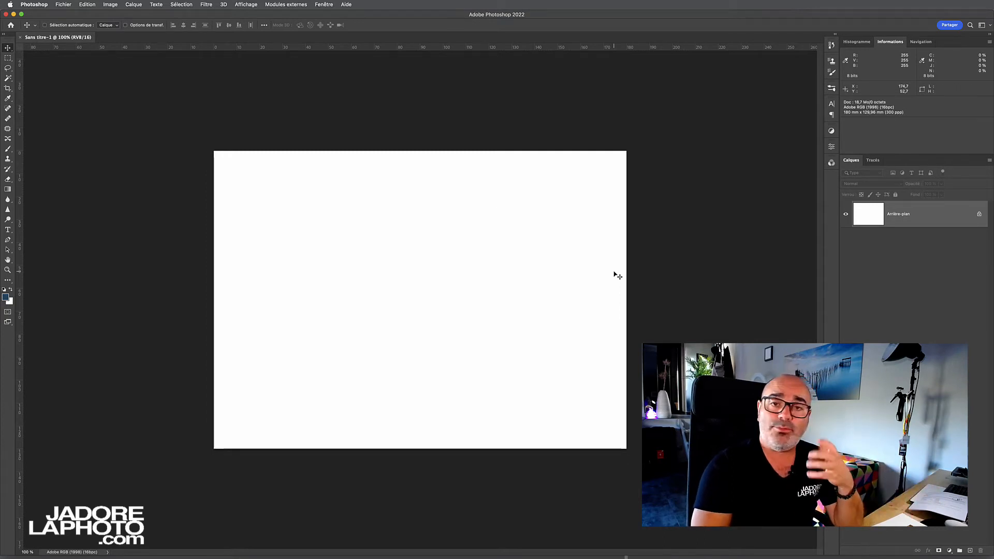
Step: Place the image 006_NYC.tif from the desktop into the blank document
{"action": "left_click", "coordinate": [67, 5]}
{"action": "left_click", "coordinate": [85, 147]}
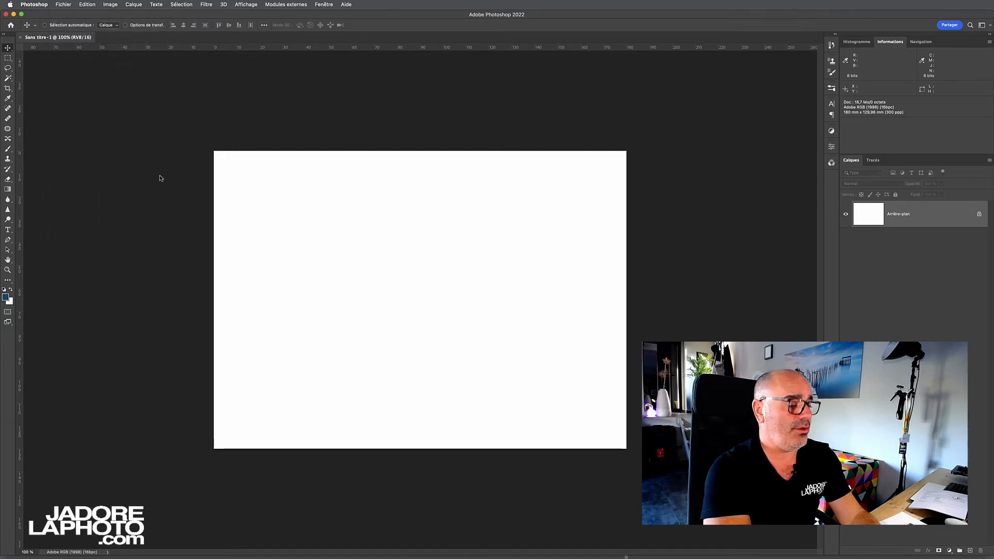
{"action": "left_click", "coordinate": [388, 136]}
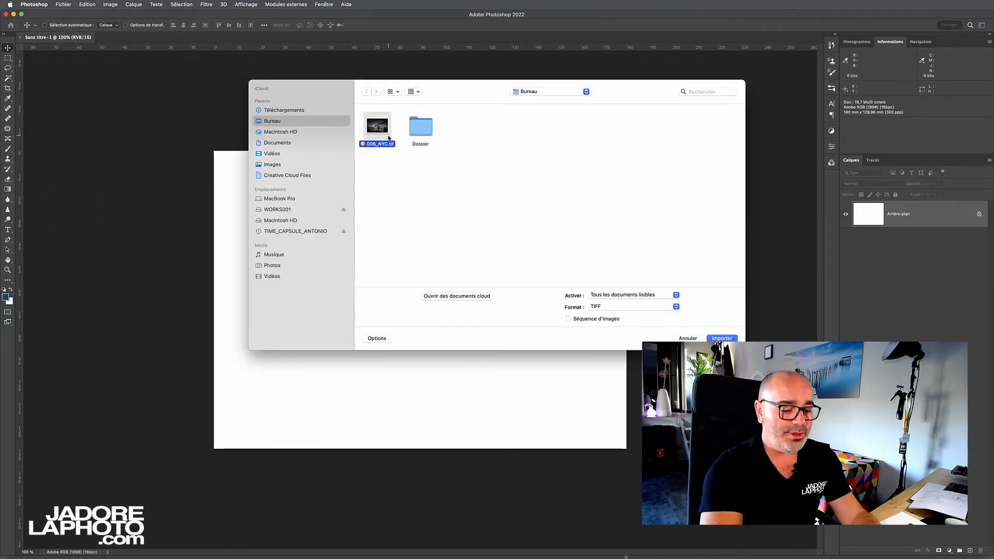
{"action": "double_click", "coordinate": [388, 138]}
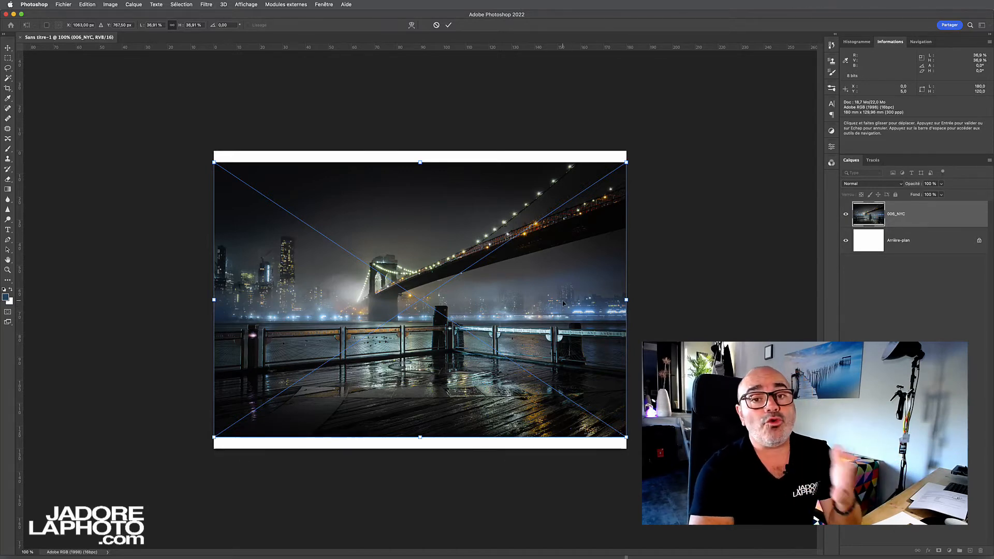
Step: Align the placed photo with the canvas's upper-left corner and enlarge it proportionally to about 40% to cover the full height
{"action": "mouse_move", "coordinate": [555, 284]}
{"action": "left_mouse_down"}
{"action": "mouse_move", "coordinate": [555, 298]}
{"action": "mouse_move", "coordinate": [553, 274]}
{"action": "left_mouse_up"}
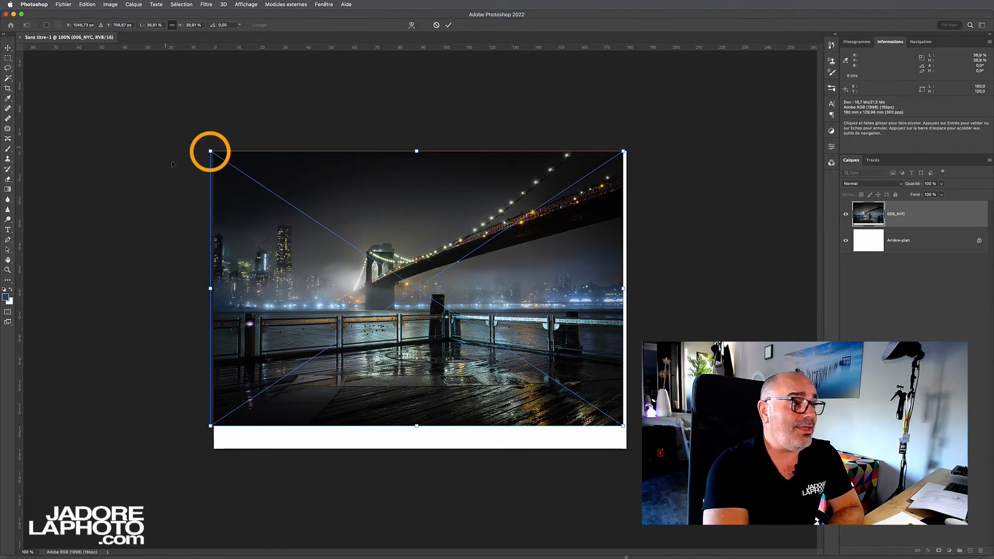
{"action": "left_click_drag", "start_coordinate": [400, 215], "coordinate": [404, 214]}
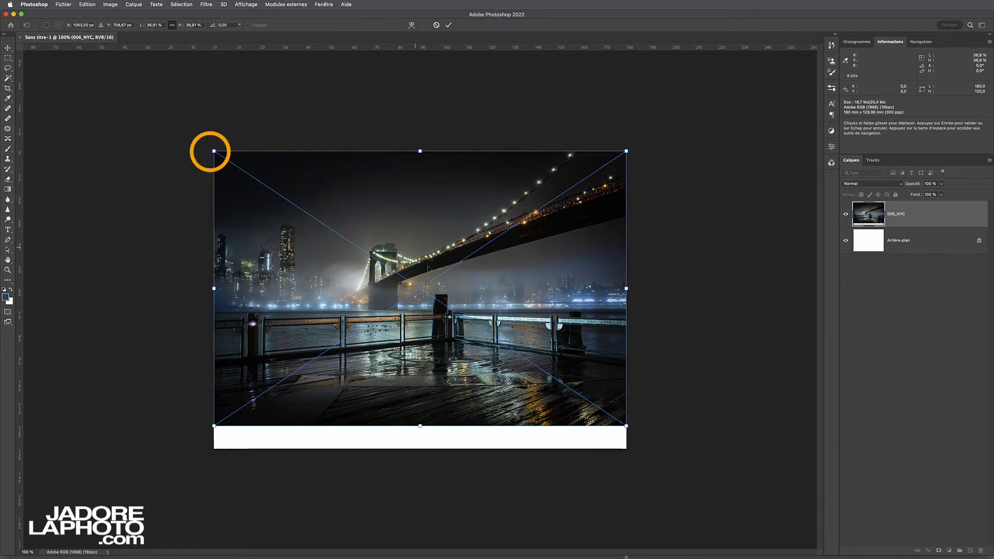
{"action": "left_click_drag", "start_coordinate": [627, 426], "coordinate": [661, 450]}
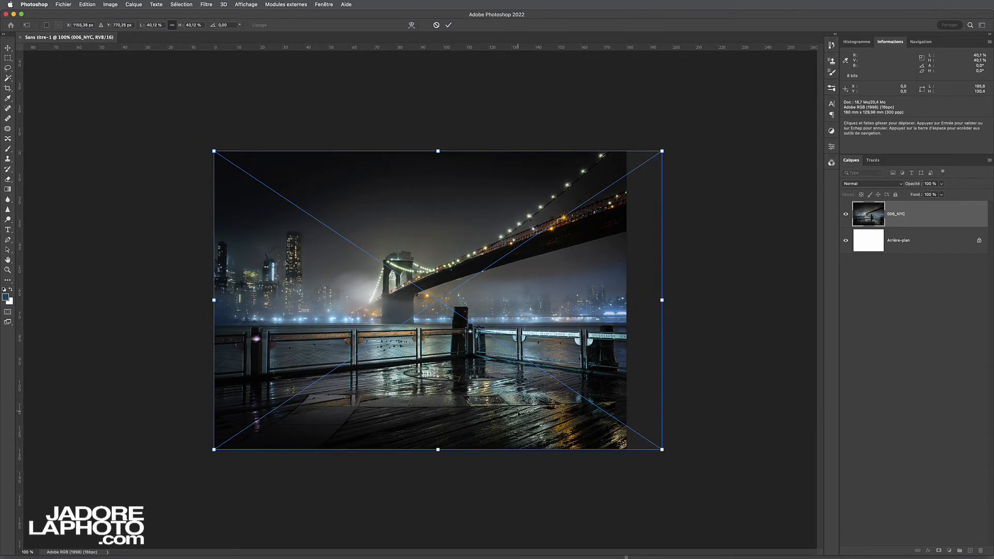
Step: Shift the placed photo horizontally to the left to about X 1032.5 px, keeping the canvas covered, and commit the placement
{"action": "left_click_drag", "start_coordinate": [518, 413], "coordinate": [518, 413]}
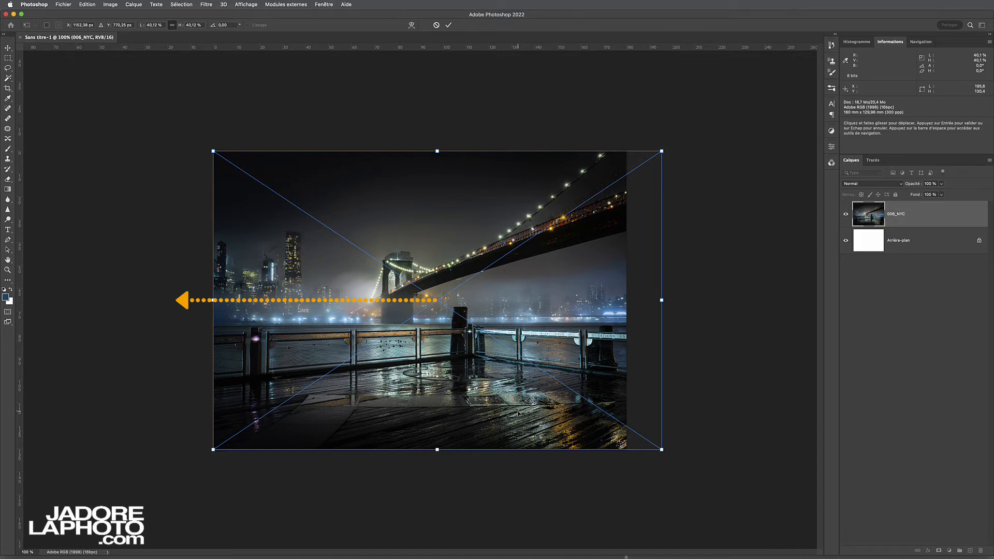
{"action": "key", "text": "shift+Left"}
{"action": "key", "text": "shift+Left"}
{"action": "key", "text": "shift+Left"}
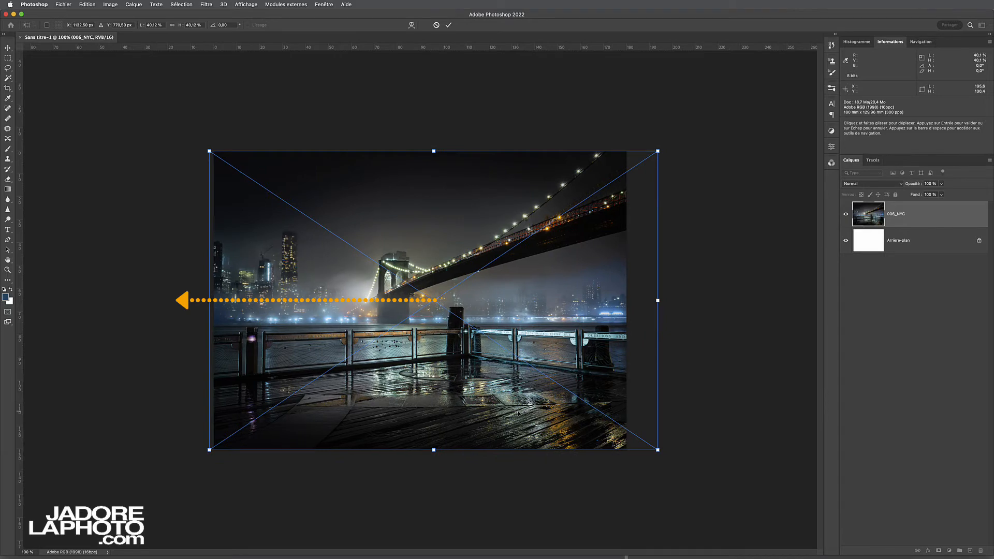
{"action": "key", "text": "shift+Left"}
{"action": "key", "text": "shift+Left"}
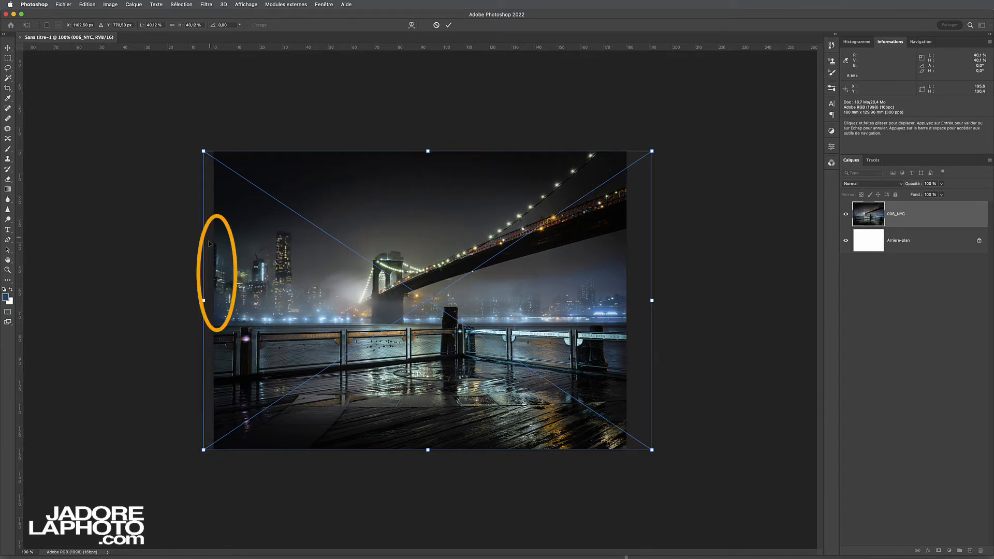
{"action": "key", "text": "shift+Left"}
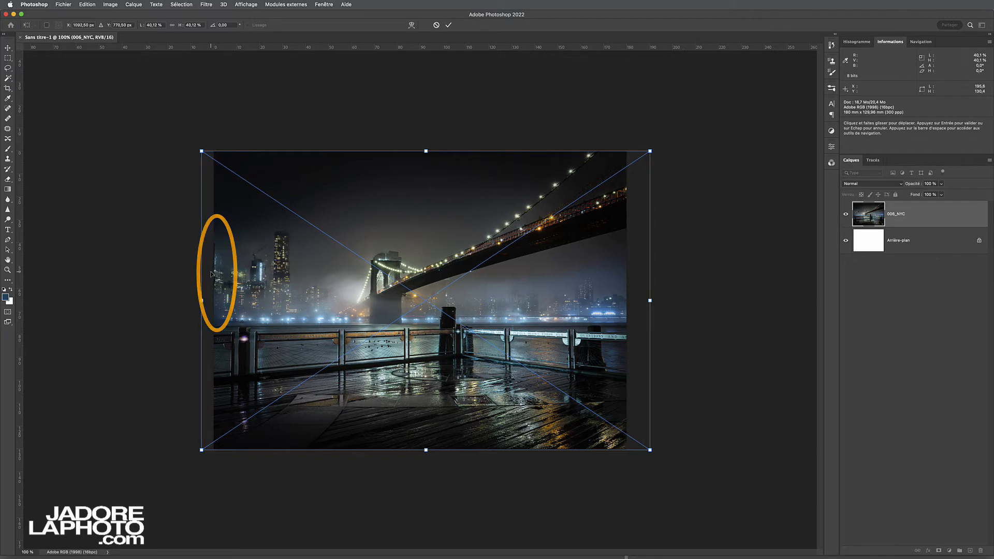
{"action": "key", "text": "shift+Left"}
{"action": "key", "text": "shift+Left"}
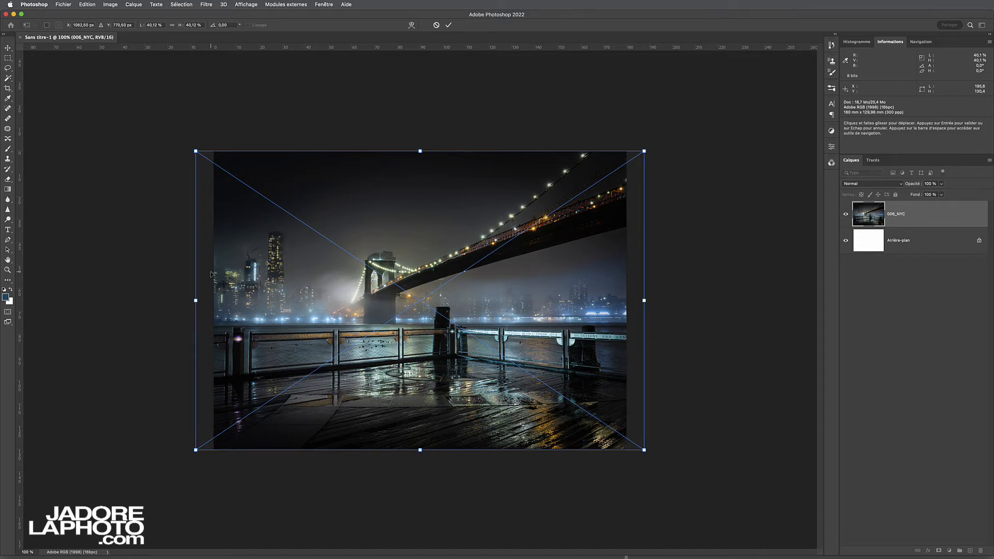
{"action": "key", "text": "shift+Left"}
{"action": "key", "text": "shift+Left"}
{"action": "key", "text": "shift+Left"}
{"action": "key", "text": "shift+Left"}
{"action": "key", "text": "shift+Left"}
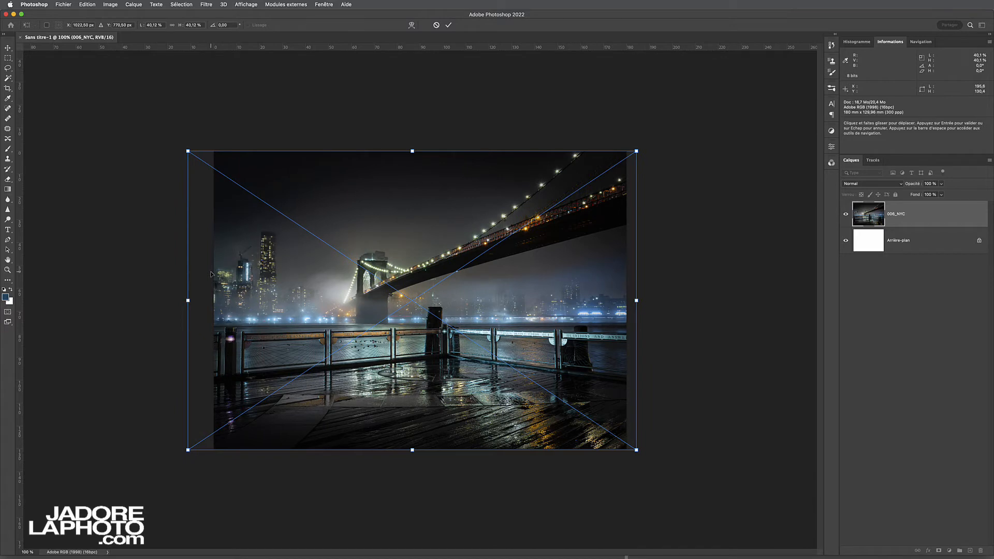
{"action": "key", "text": "shift+Right"}
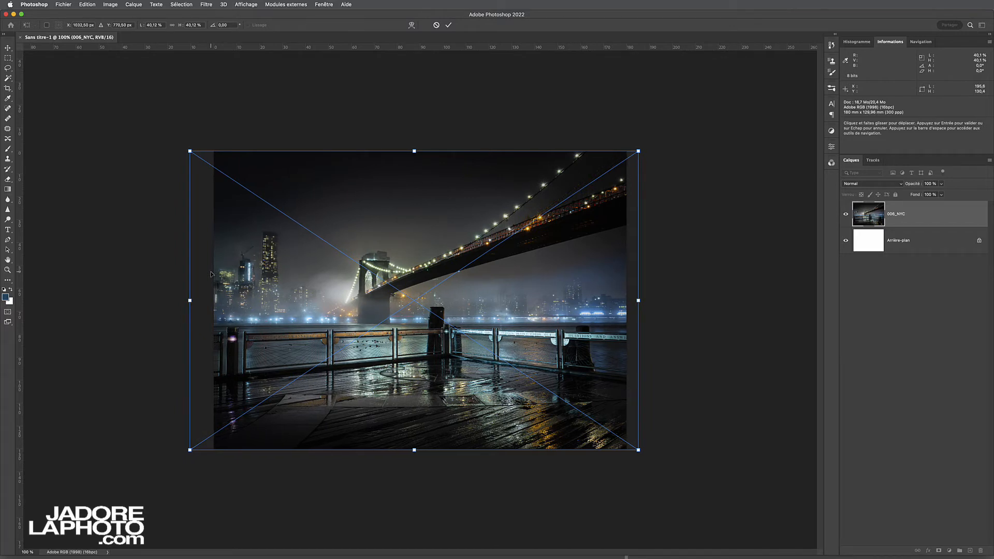
{"action": "key", "text": "Return"}
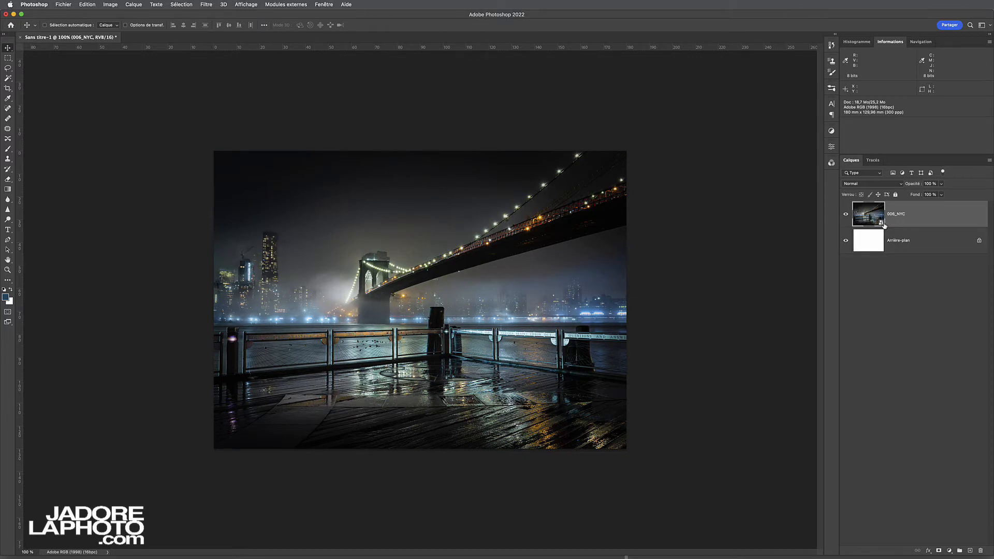
Step: Check the composed photo's final dimensions in Image Size without changing anything
{"action": "left_click", "coordinate": [110, 4]}
{"action": "left_click", "coordinate": [127, 62]}
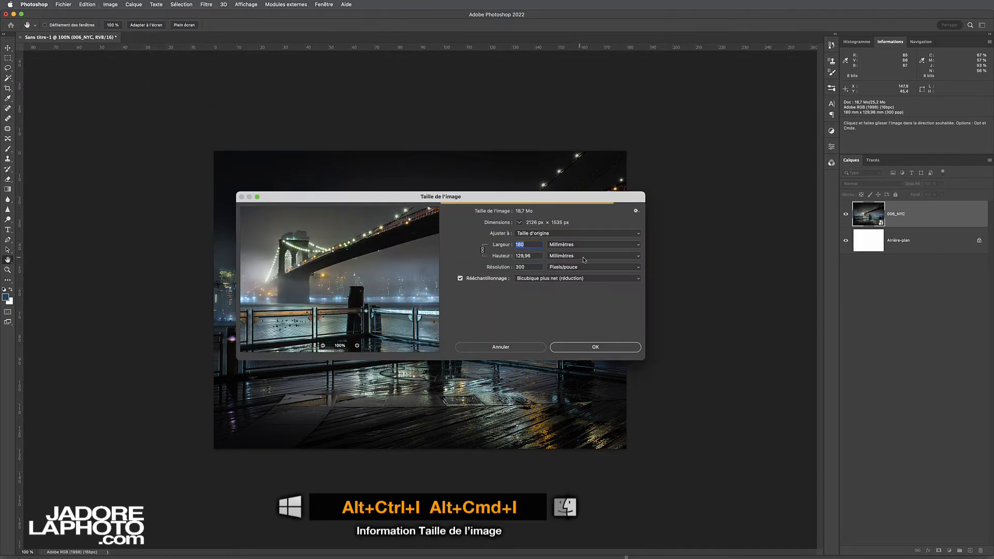
{"action": "left_click", "coordinate": [522, 348]}
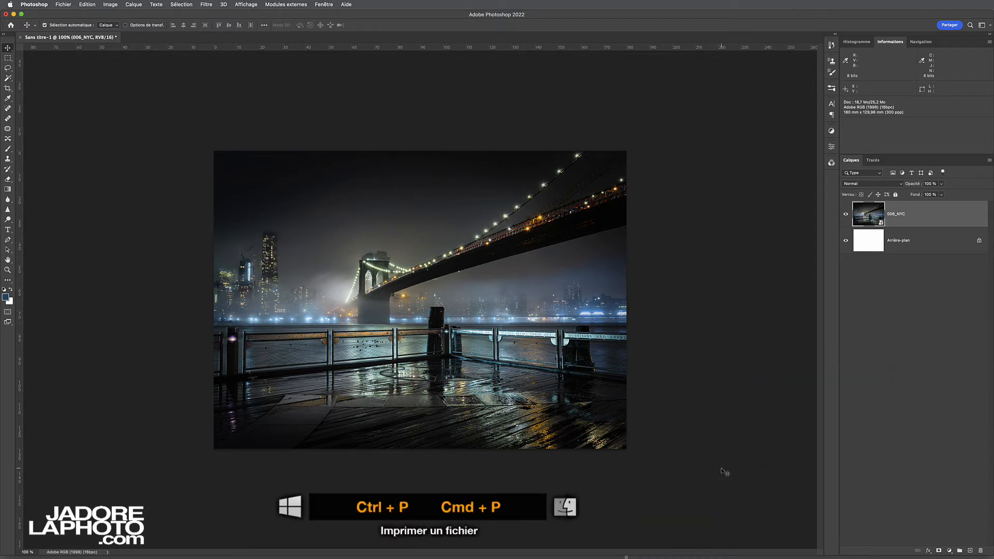
Step: Open the print settings and set the Canon PRO-2100's paper size to A4 feuille de découpe, 210 by 297 mm
{"action": "key", "text": "super+p"}
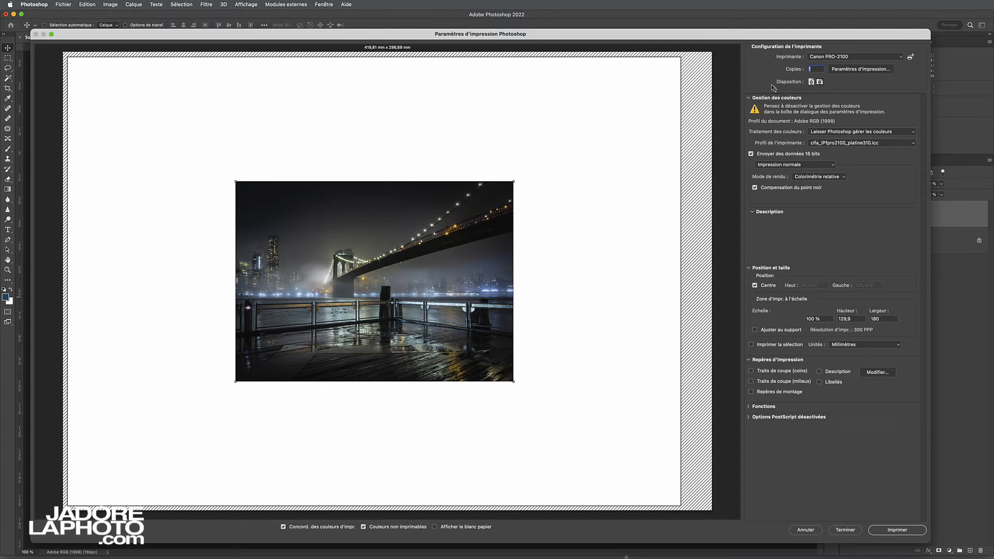
{"action": "left_click", "coordinate": [858, 70]}
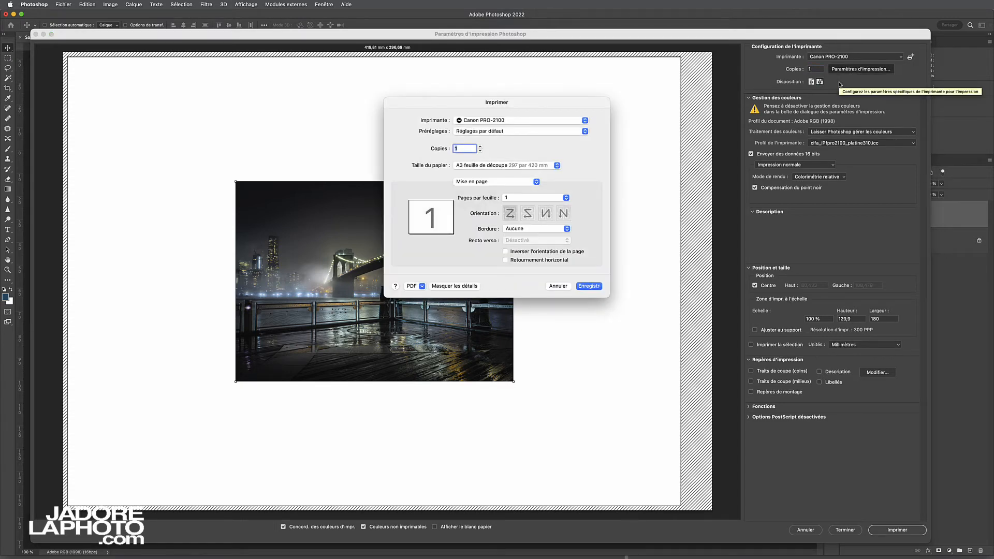
{"action": "left_click", "coordinate": [507, 166]}
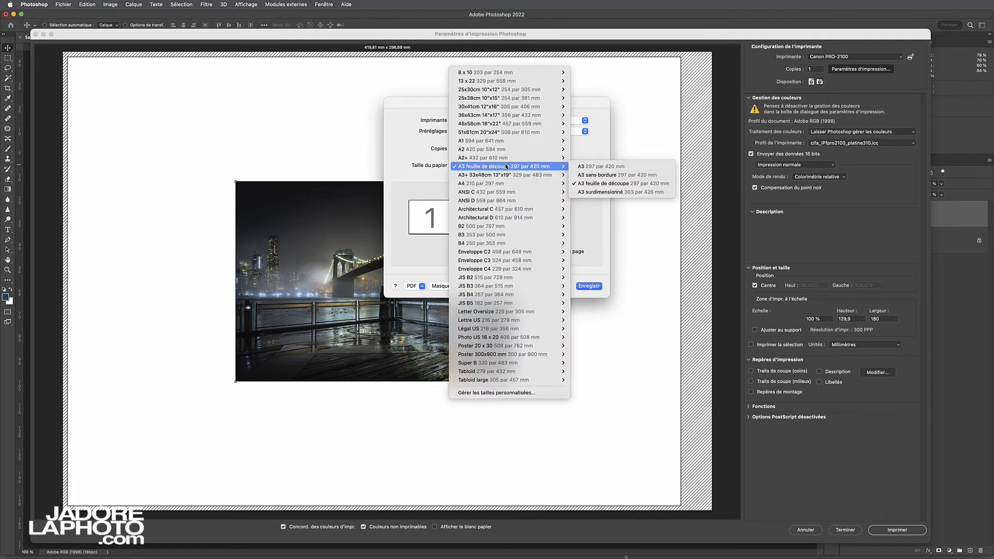
{"action": "mouse_move", "coordinate": [516, 185]}
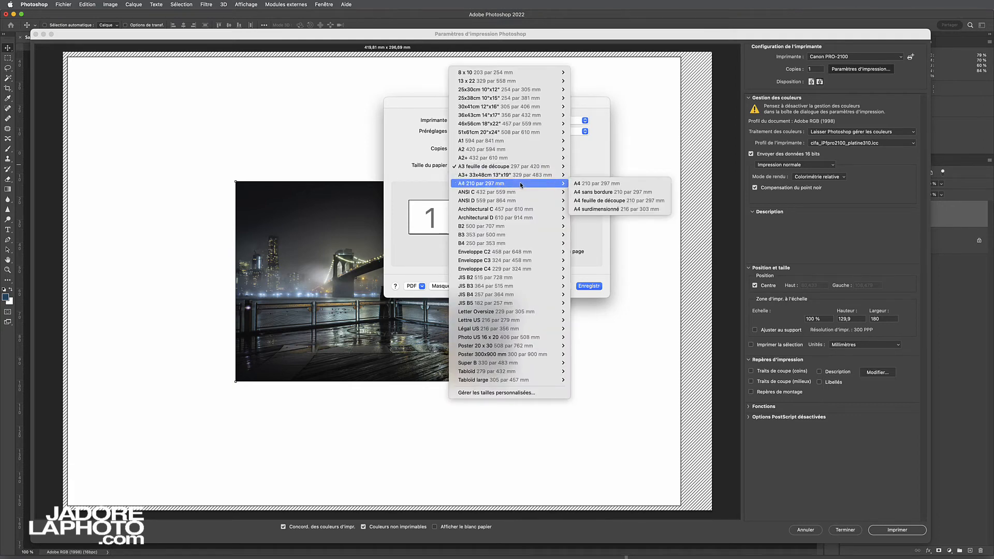
{"action": "left_click", "coordinate": [595, 204]}
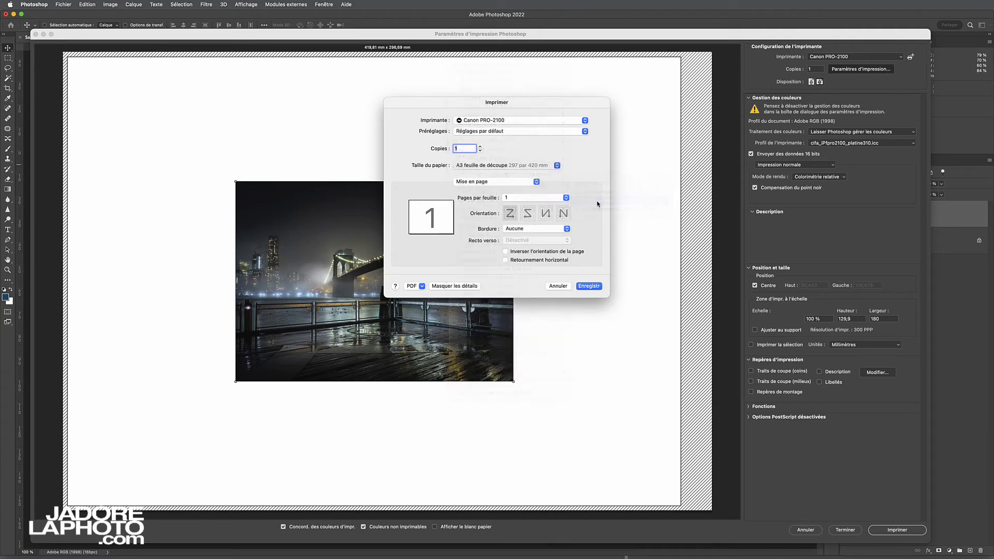
{"action": "left_click", "coordinate": [589, 286]}
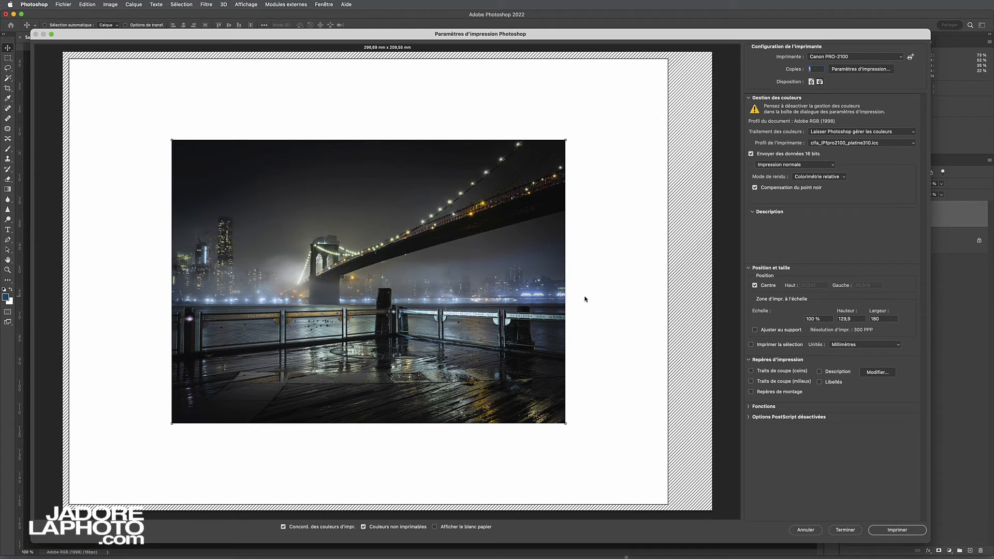